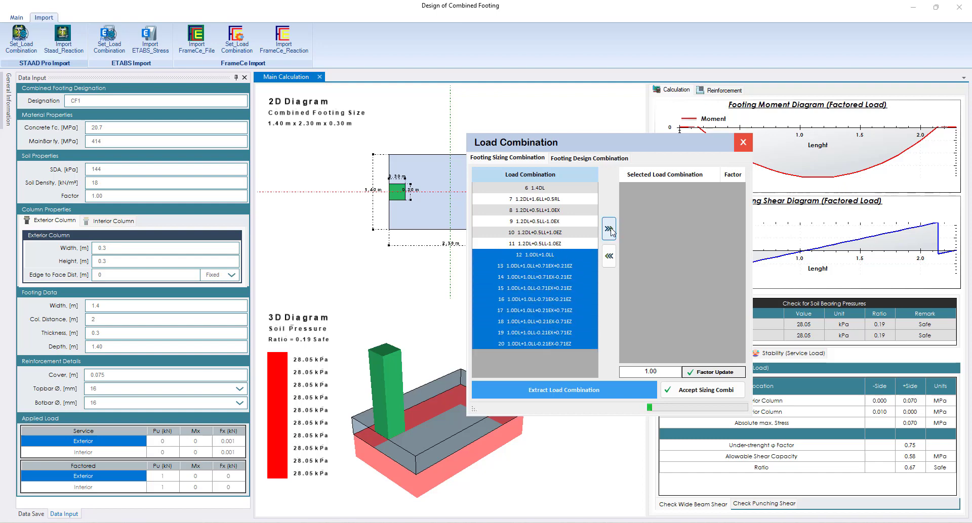
Add load combinations 12 to 20 to the footing sizing selection and set combination 13's factor to 1.33
click(609, 229)
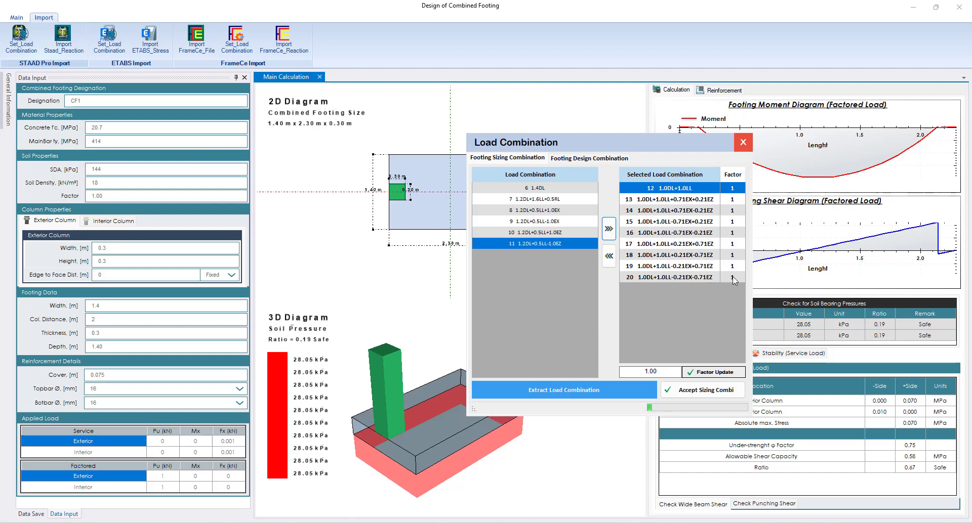
click(734, 203)
click(735, 201)
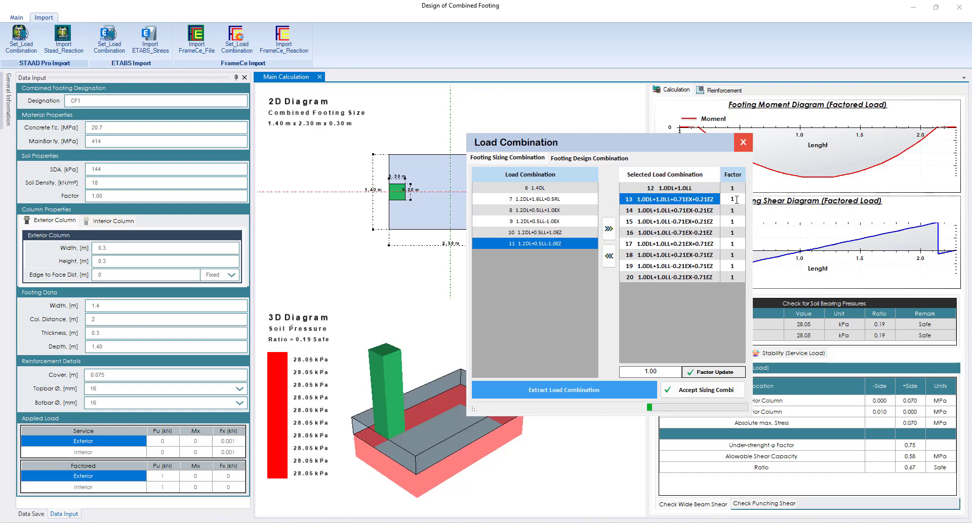
click(730, 209)
click(734, 201)
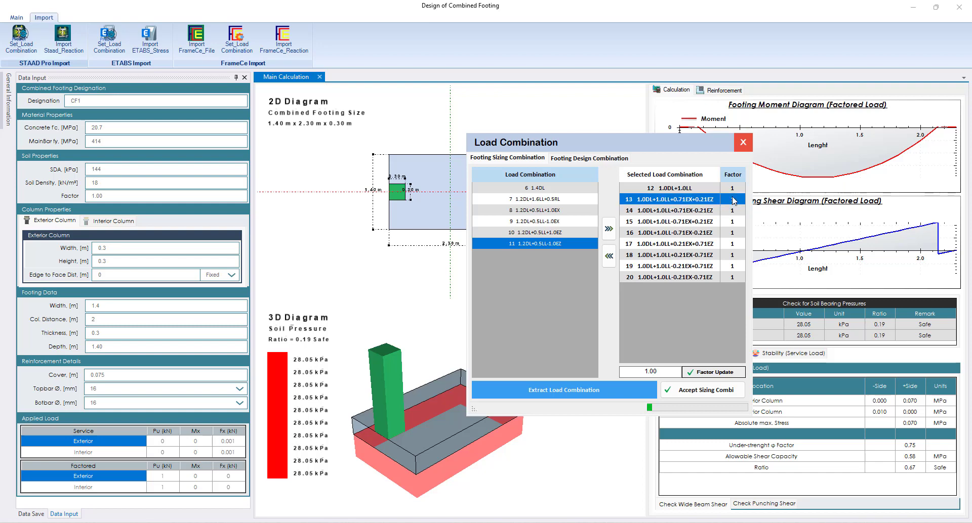
click(737, 201)
text(.33)
Set the factor of sizing combinations 14, 15 and 16 to 1.33 individually
click(736, 210)
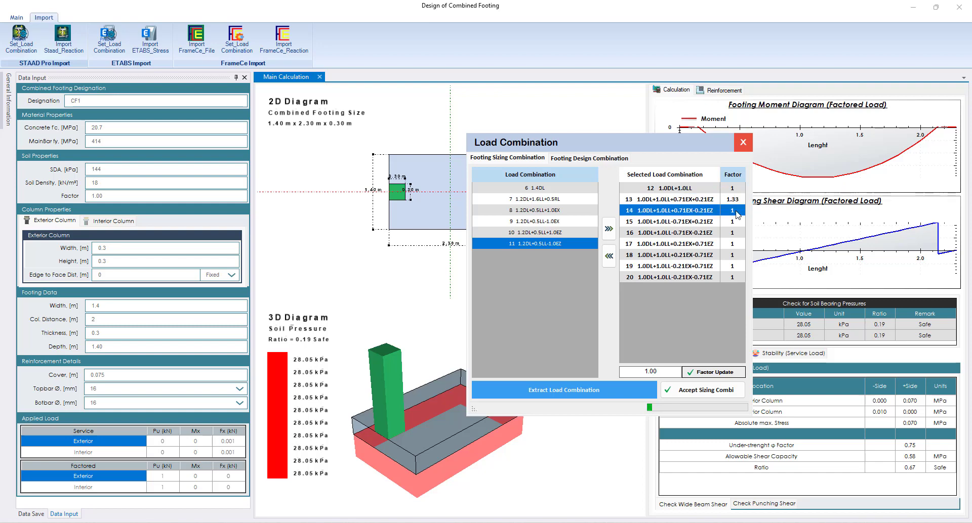
click(736, 210)
text(.33)
click(737, 222)
click(737, 223)
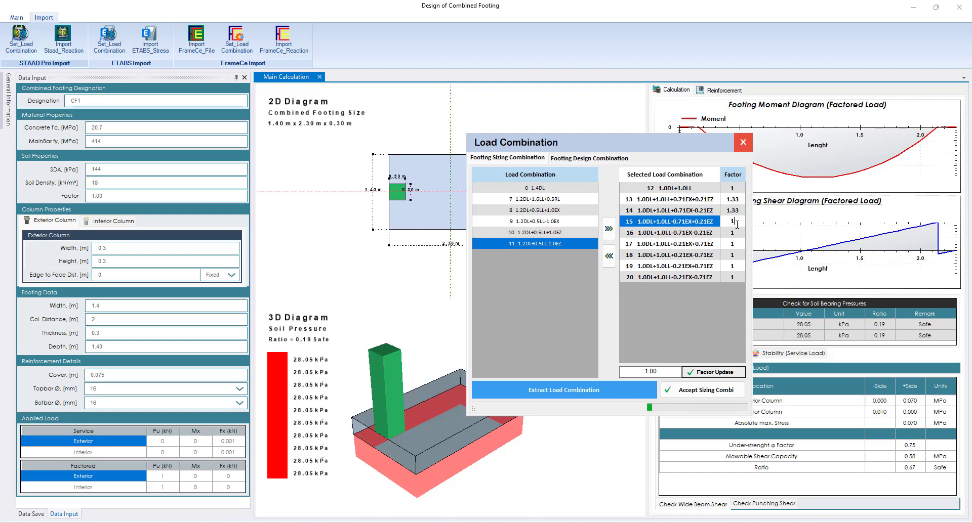
text(.33)
click(734, 233)
click(735, 233)
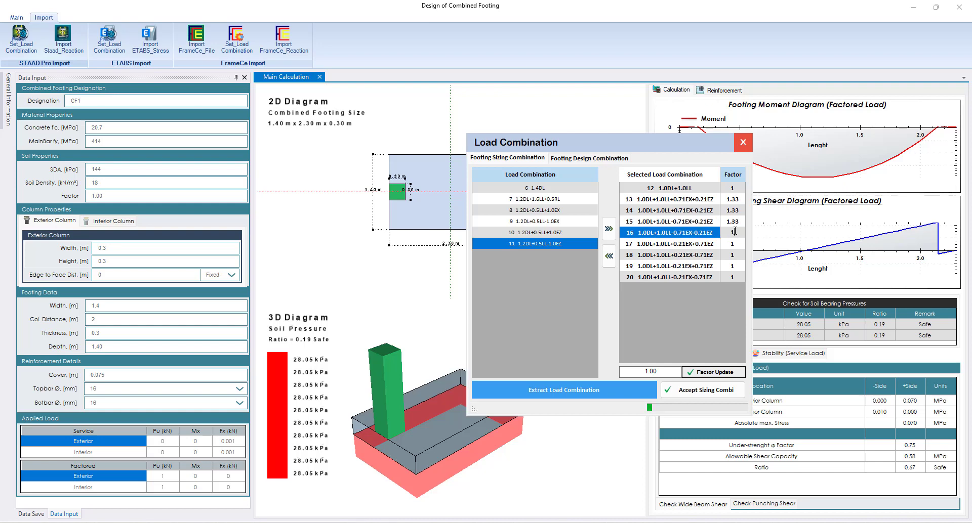
text(.33)
Apply a factor of 1.33 to sizing combinations 13 to 20 together and accept the sizing combinations
click(738, 245)
drag(727, 281, 657, 208)
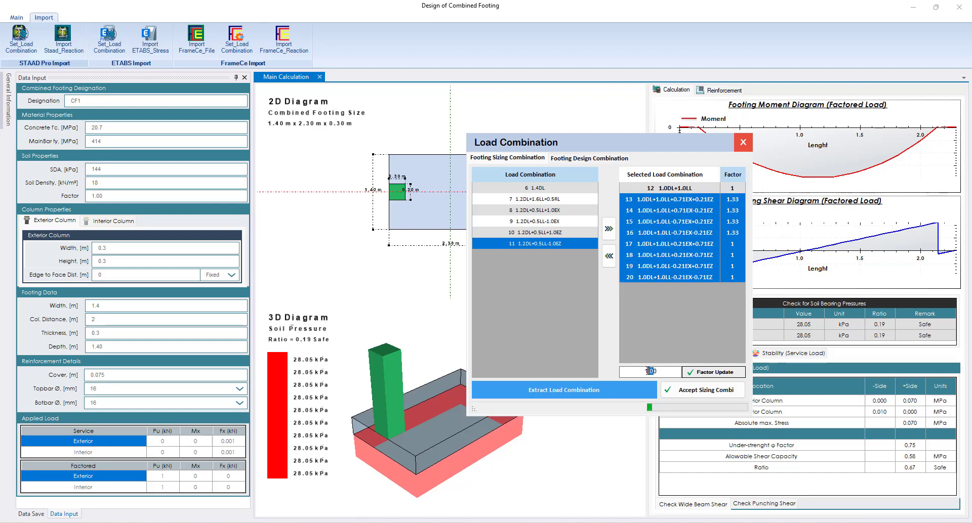
drag(659, 373, 650, 372)
text(33)
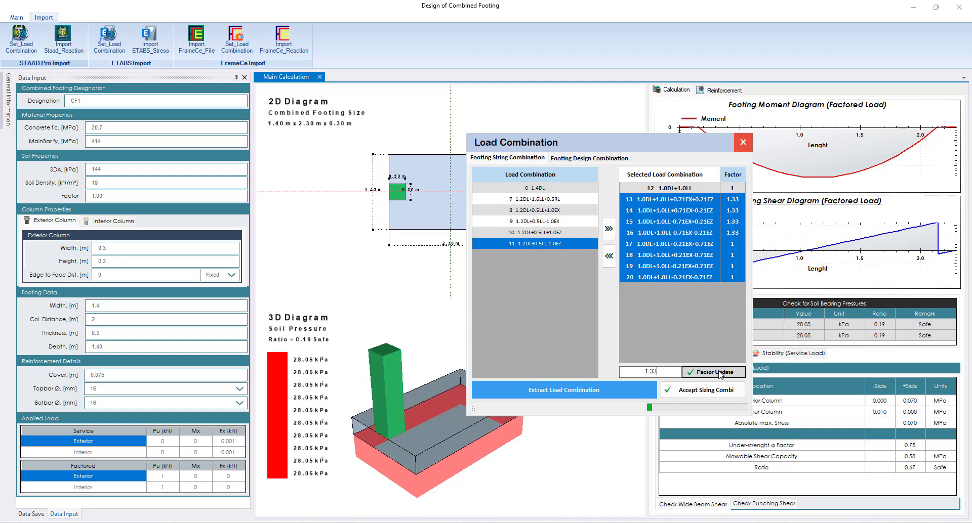
click(718, 373)
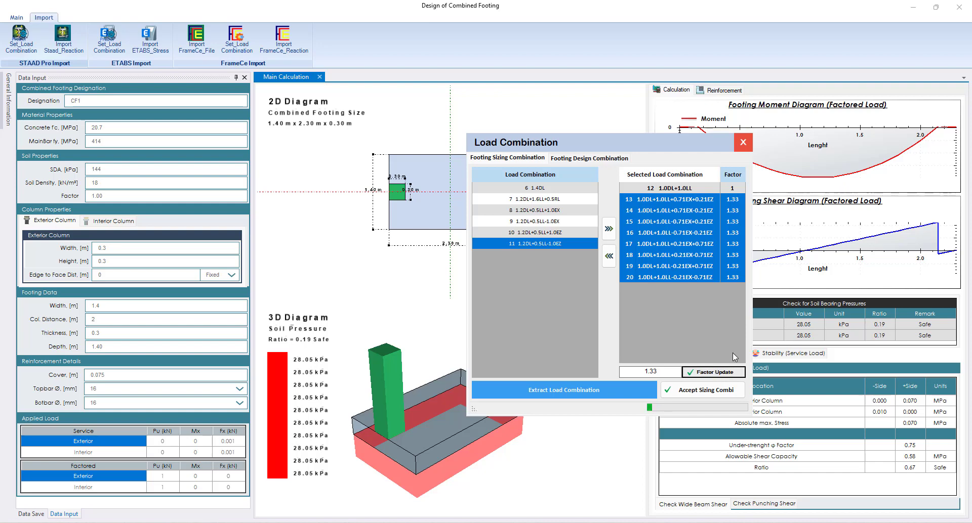
click(729, 267)
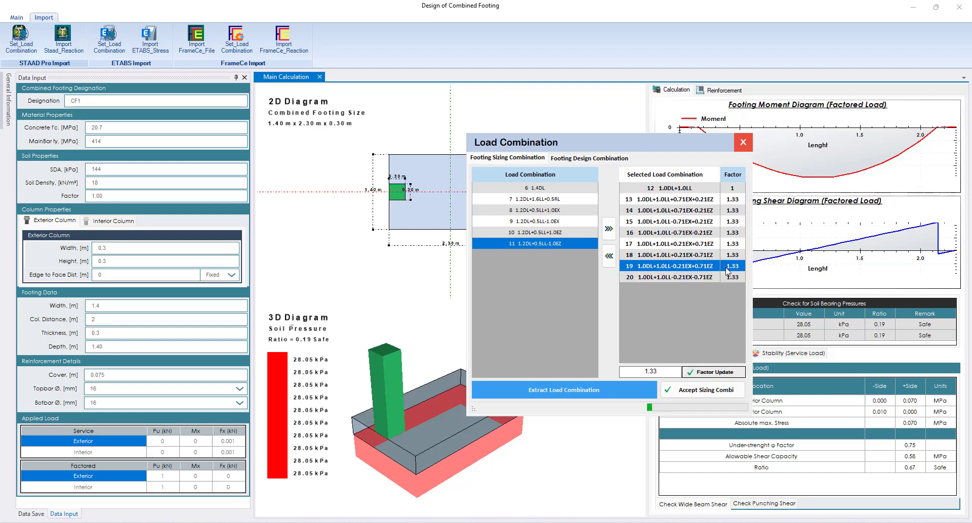
click(716, 393)
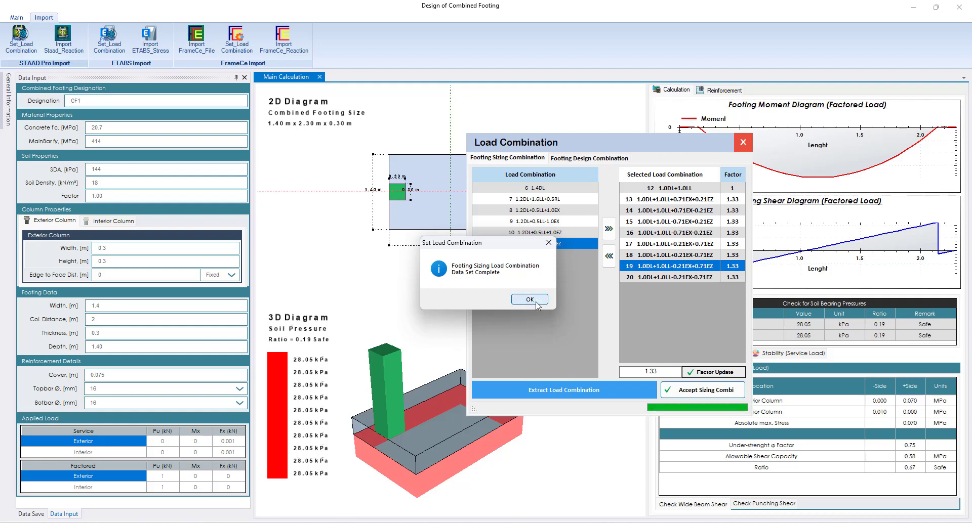
click(536, 304)
Extract the load combinations for footing design and add combinations 6 to 11 to the selection
click(588, 160)
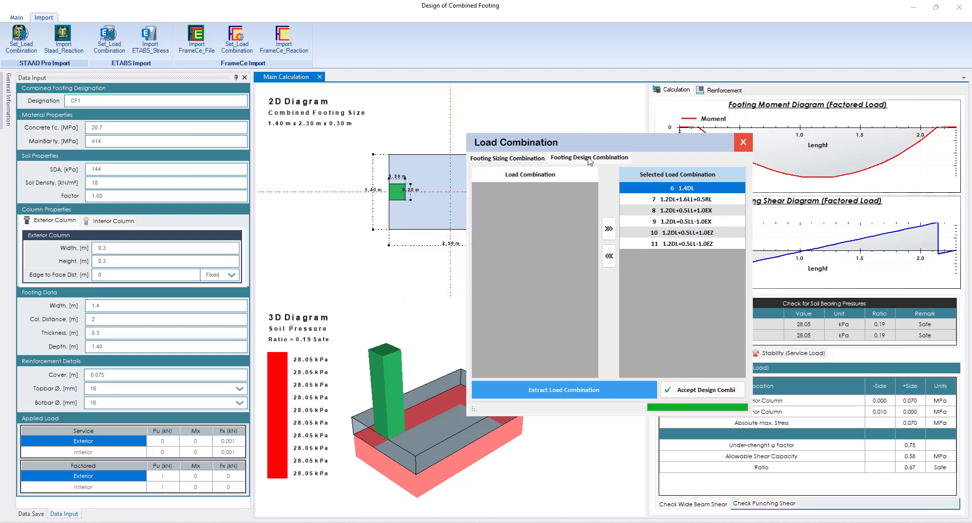
click(561, 394)
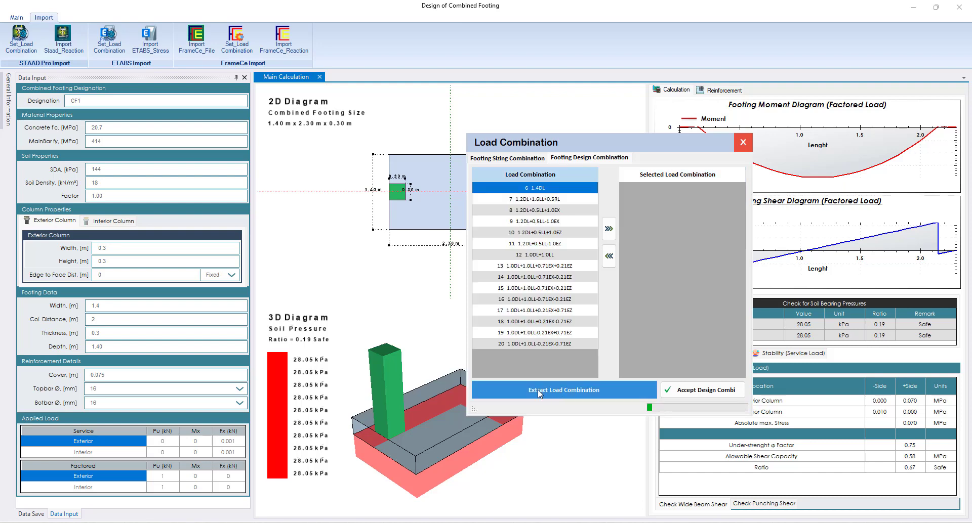
click(567, 245)
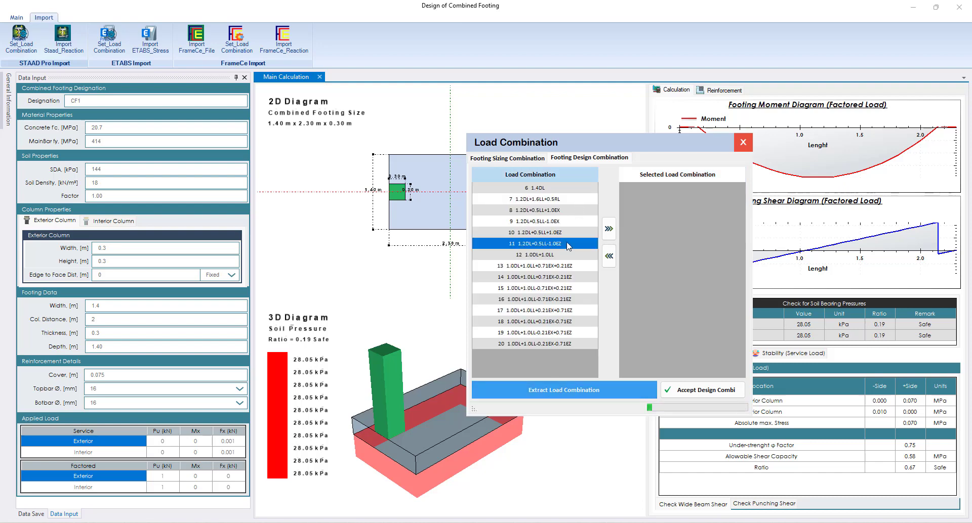
drag(568, 245, 577, 187)
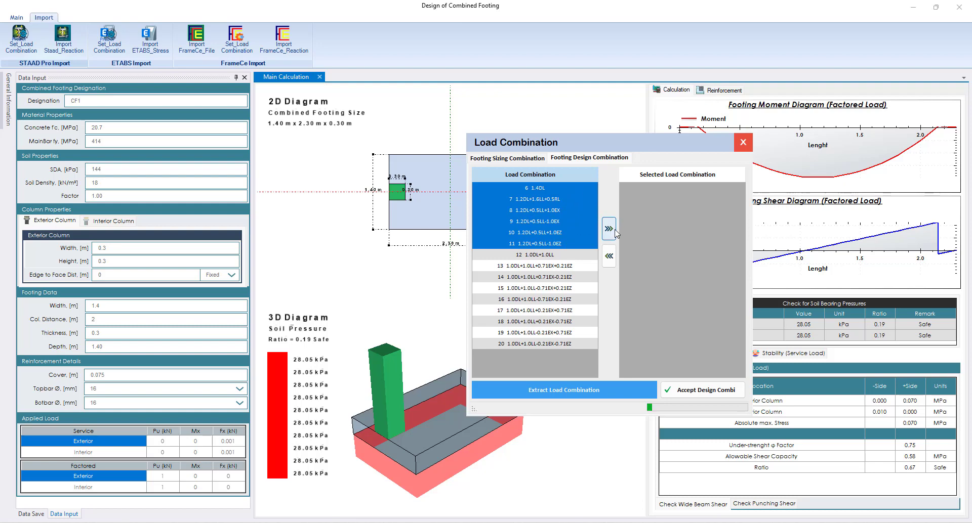
click(614, 231)
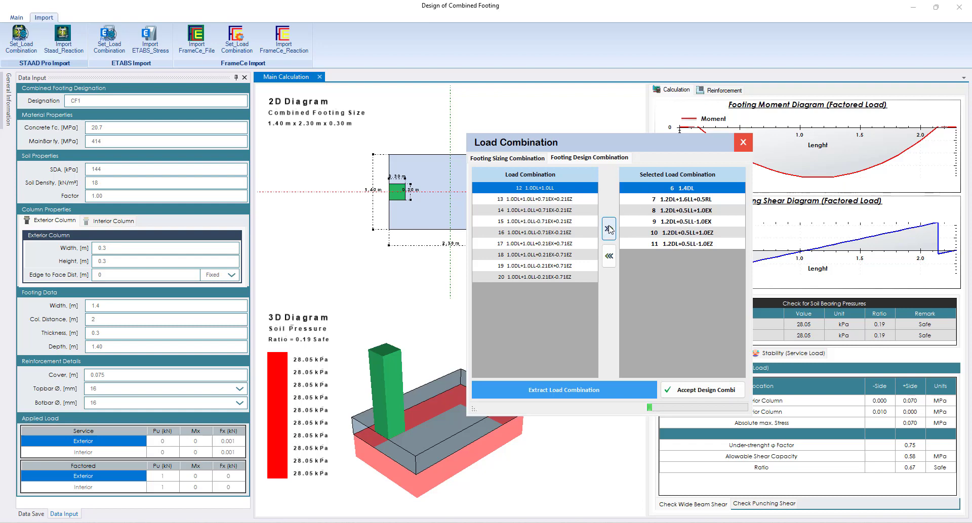
Accept the footing design combinations and close the Load Combination window
click(703, 392)
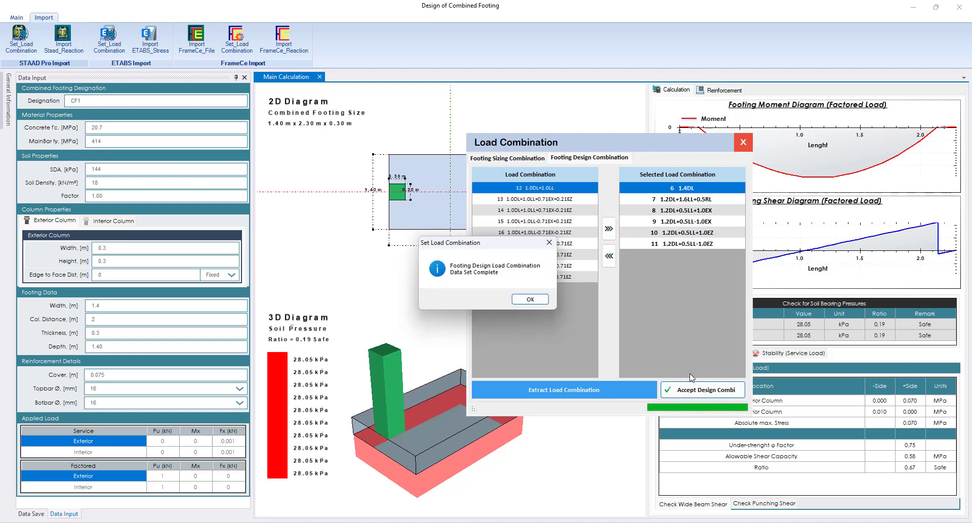
click(544, 299)
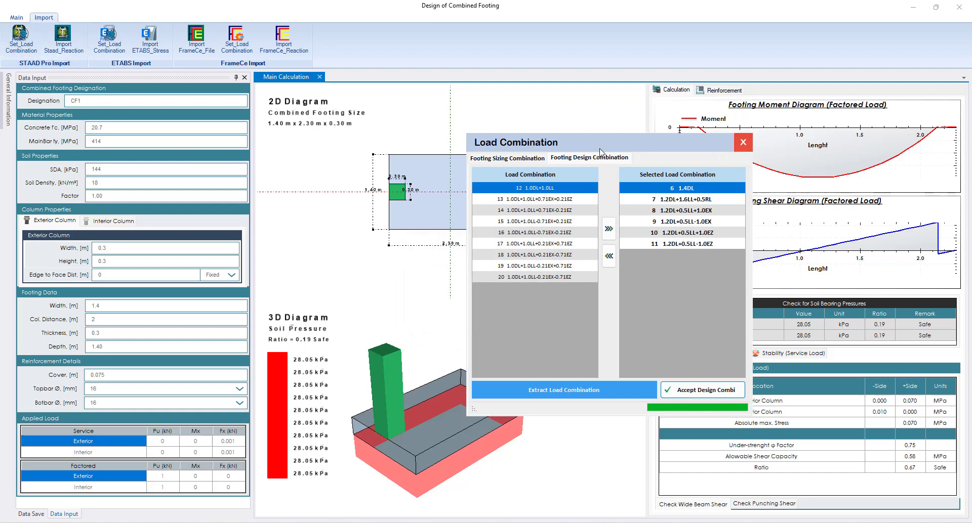
click(743, 143)
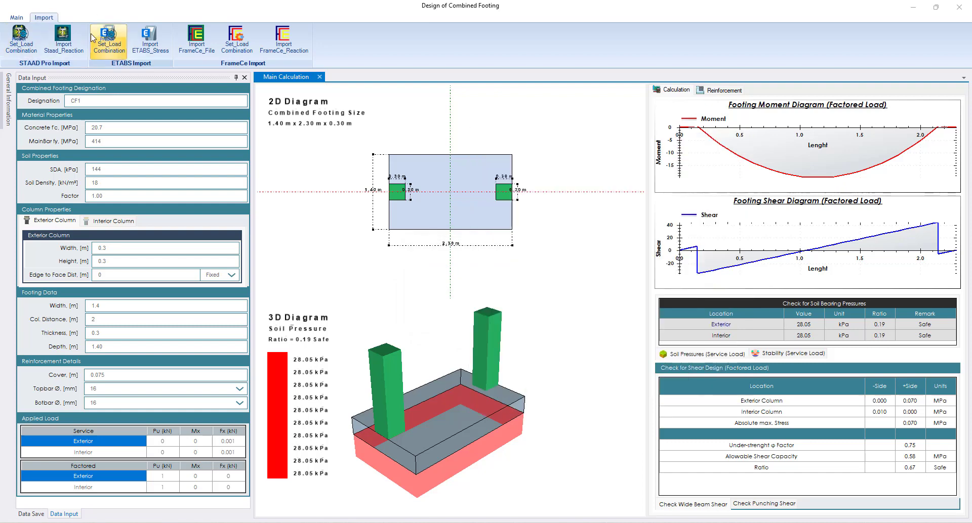
Open the STAAD reaction import over the STAAD.Pro model and choose the Along X direction
click(68, 46)
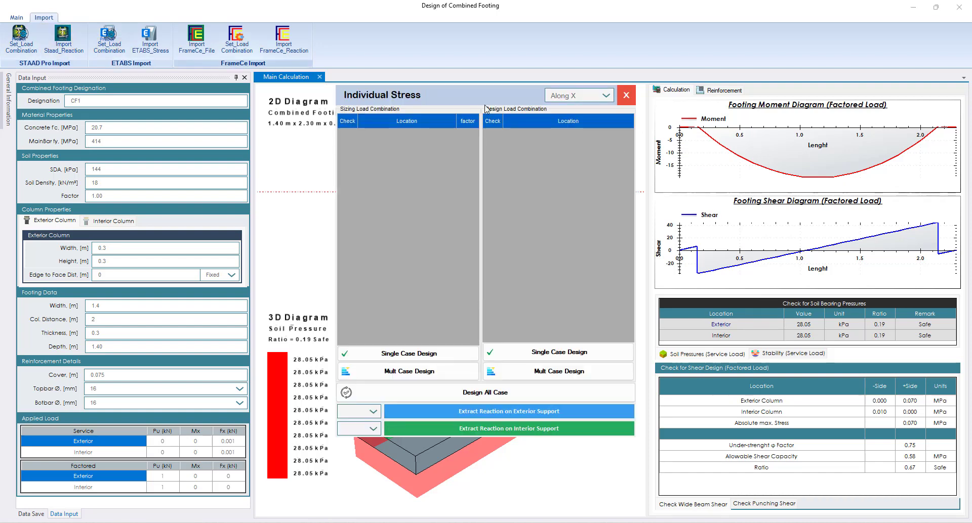
drag(486, 101, 766, 94)
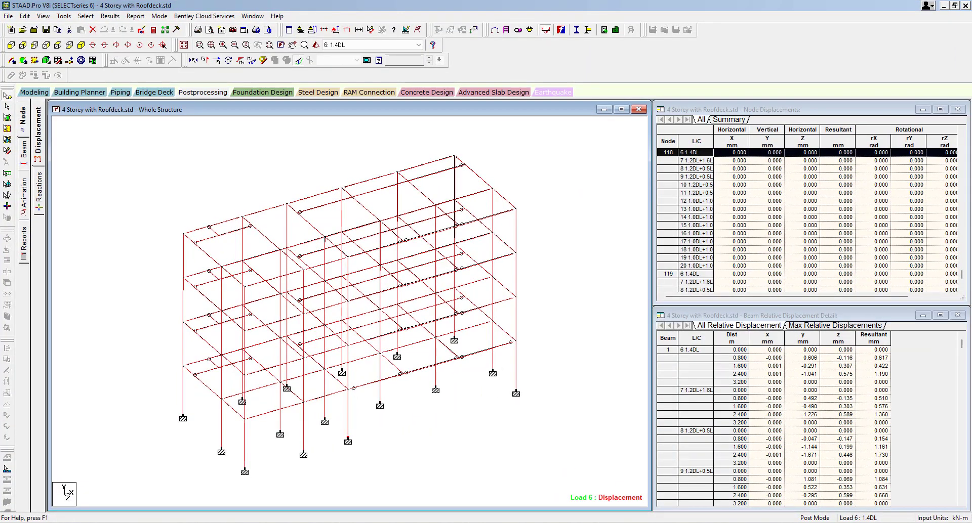
key(alt+Tab)
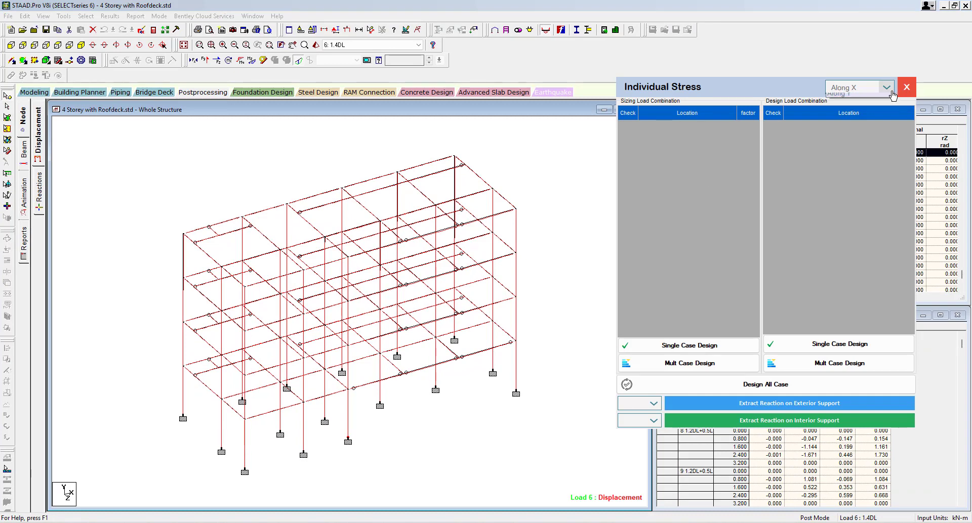
click(886, 88)
click(869, 91)
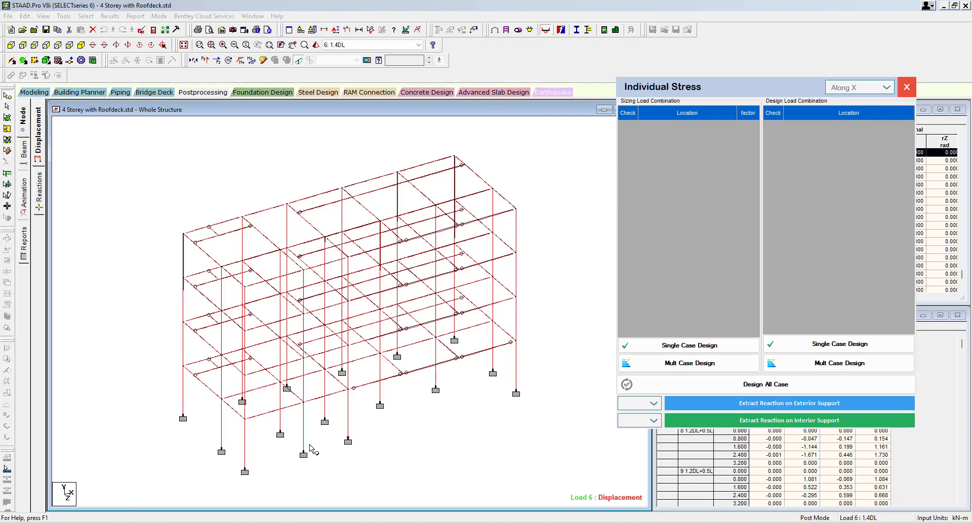
Select support node 117 in the STAAD.Pro model and extract its reaction as the exterior support
click(325, 449)
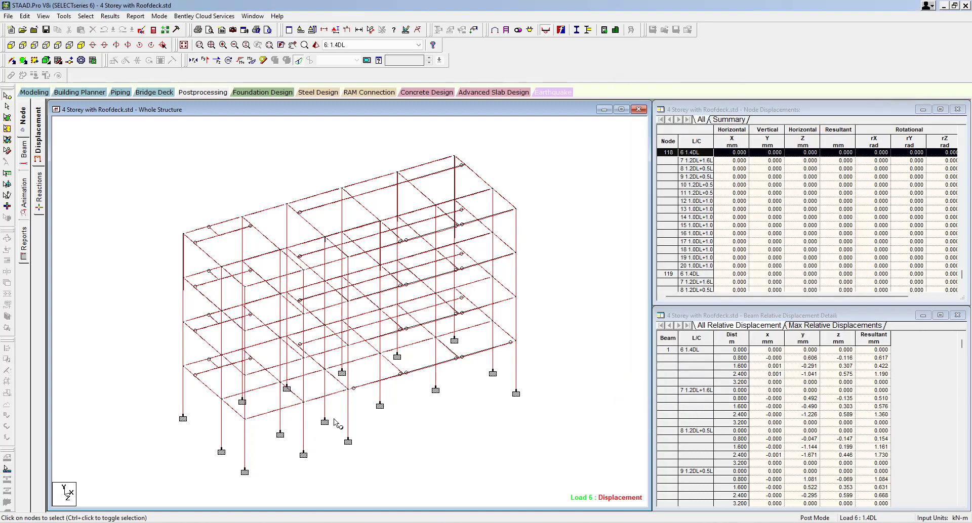
key(alt+Tab)
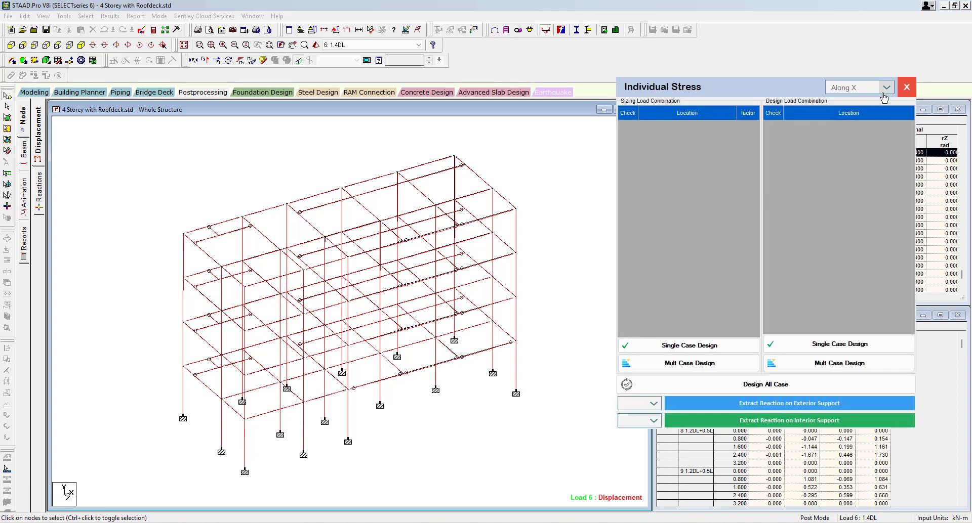
click(331, 425)
key(alt+Tab)
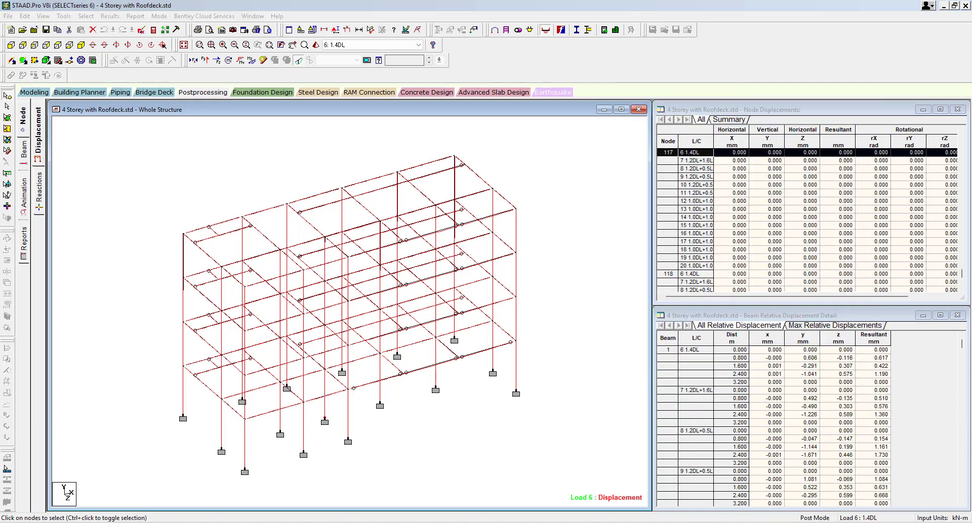
click(759, 409)
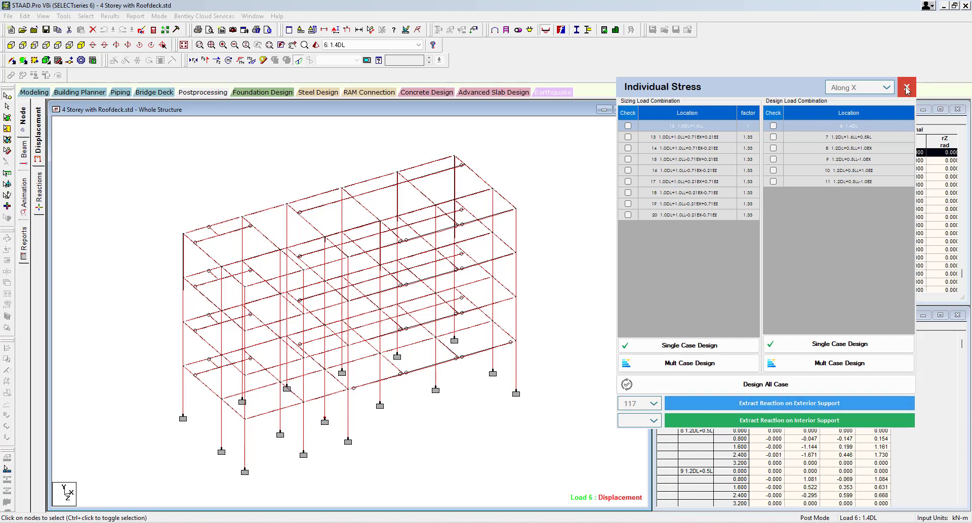
Change the direction to Along Y and extract the reaction of support node 118 as the interior support
click(860, 87)
click(860, 108)
click(350, 442)
key(alt+Tab)
Run the design for all load cases and inspect the footing's 3D soil pressure diagram
click(804, 393)
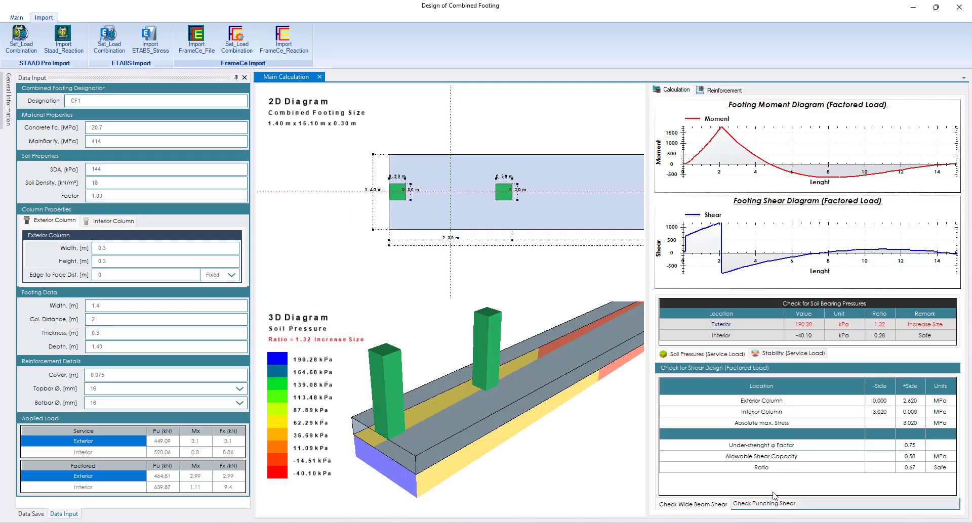
scroll(482, 420, down, 5)
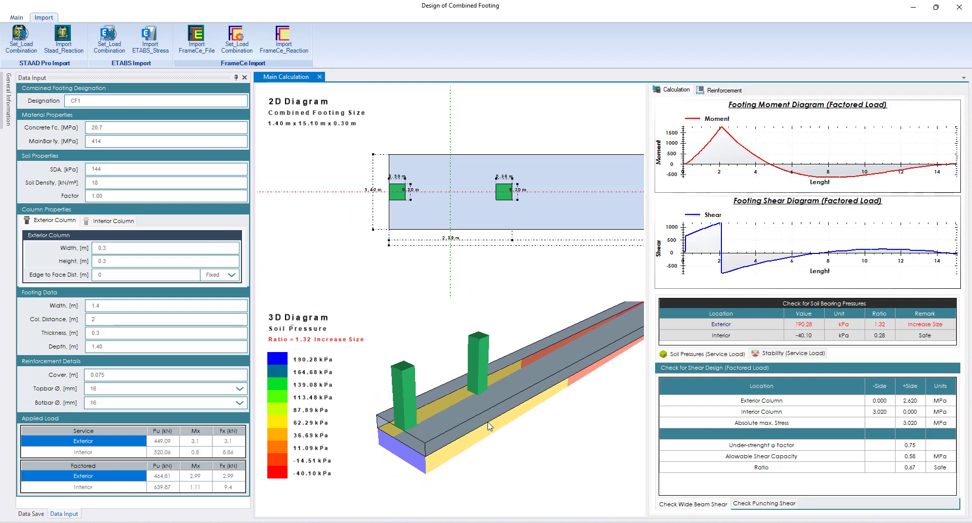
mouse_move(525, 420)
middle_down()
mouse_move(503, 441)
mouse_move(517, 436)
mouse_move(513, 409)
middle_up()
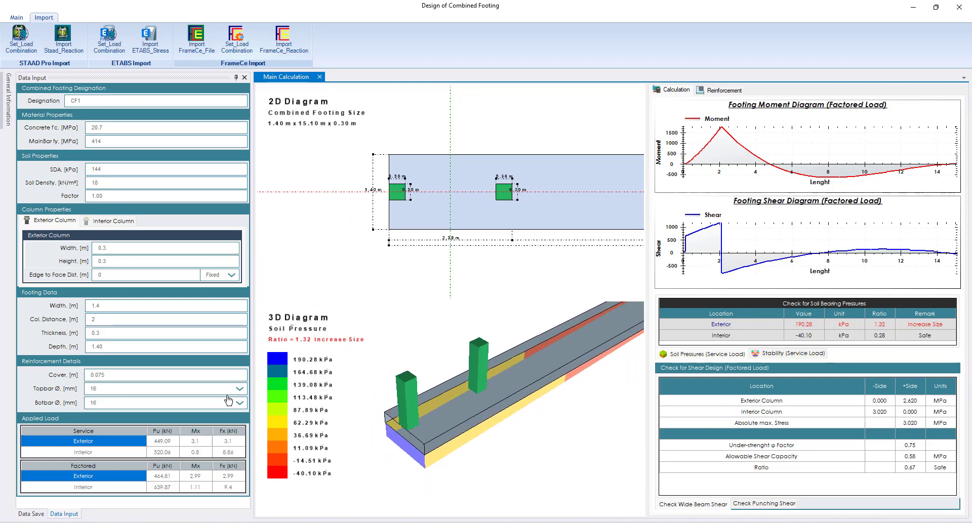
Display the interior column properties and set the footing width to 2 m
click(114, 221)
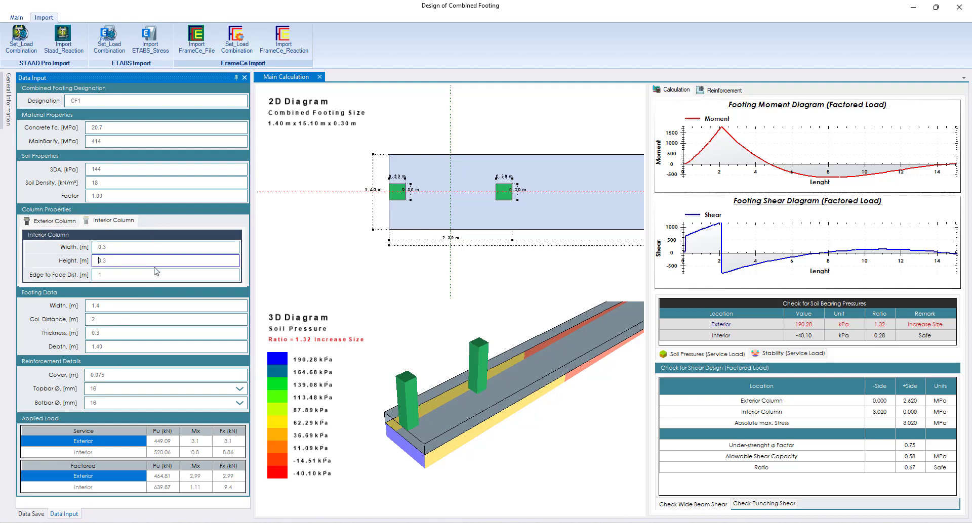
double_click(175, 306)
text(2)
key(Tab)
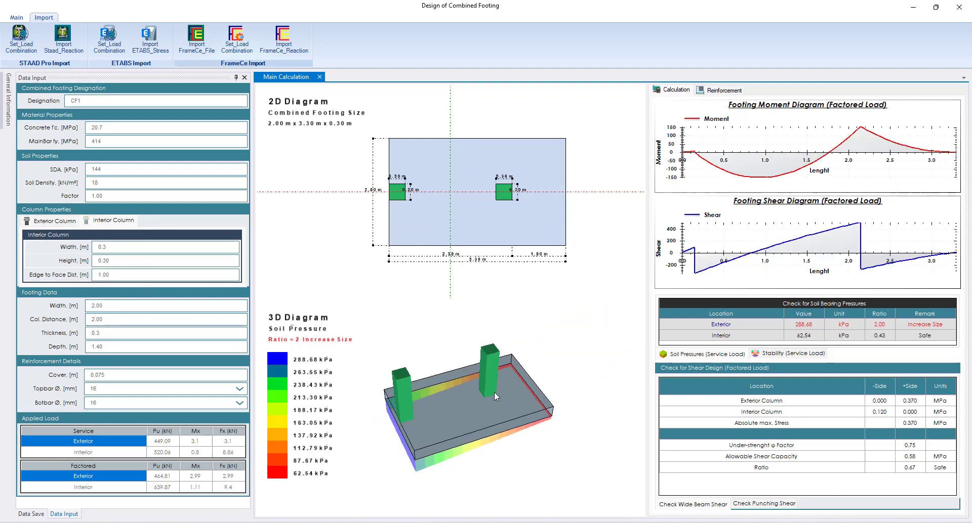
middle_drag(494, 393, 483, 428)
Set the exterior column's edge-to-face distance to 1 m
click(55, 221)
double_click(152, 276)
text(1)
key(Tab)
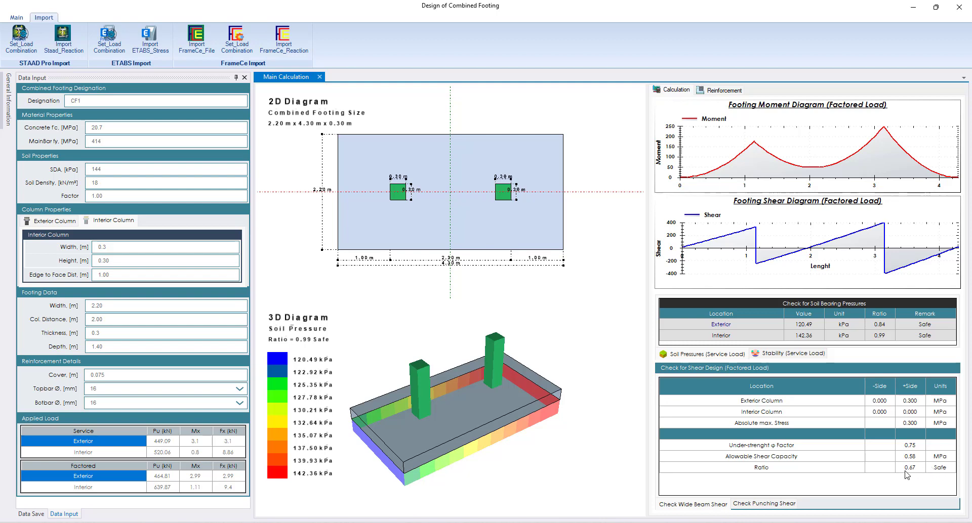
Review the punching shear and wide beam shear checks, then view the footing's reinforcement results
click(764, 505)
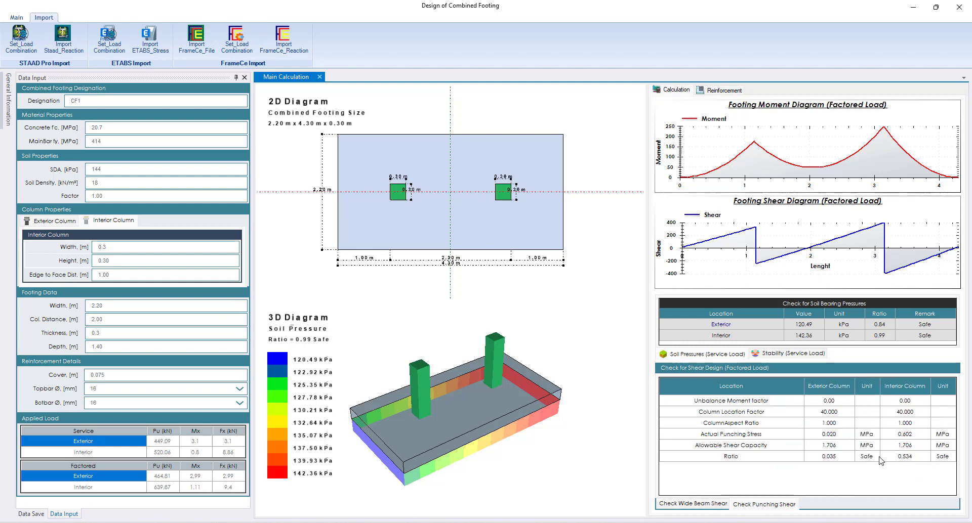
click(719, 504)
click(765, 505)
click(733, 92)
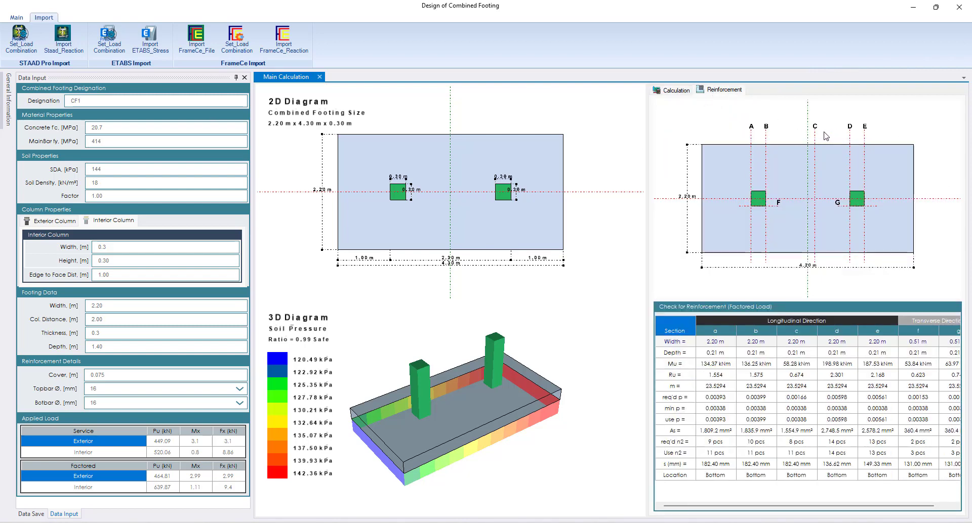